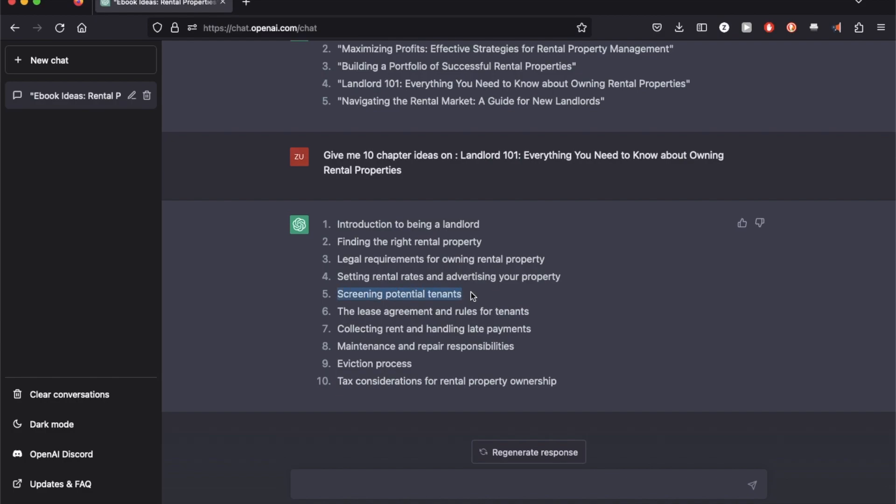
Review the ten Landlord 101 chapter ideas, highlighting the eviction and tax considerations chapters and the ebook title in the prompt.
click(422, 349)
drag(338, 364, 423, 371)
drag(338, 382, 559, 388)
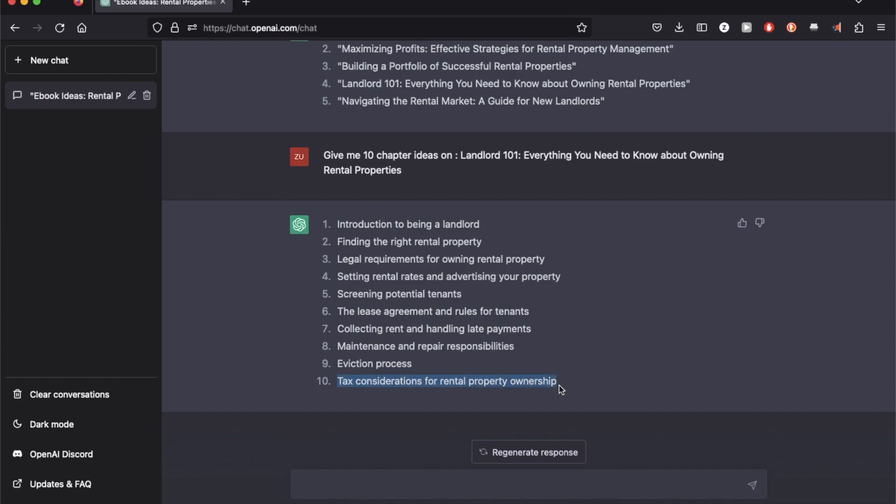
click(479, 276)
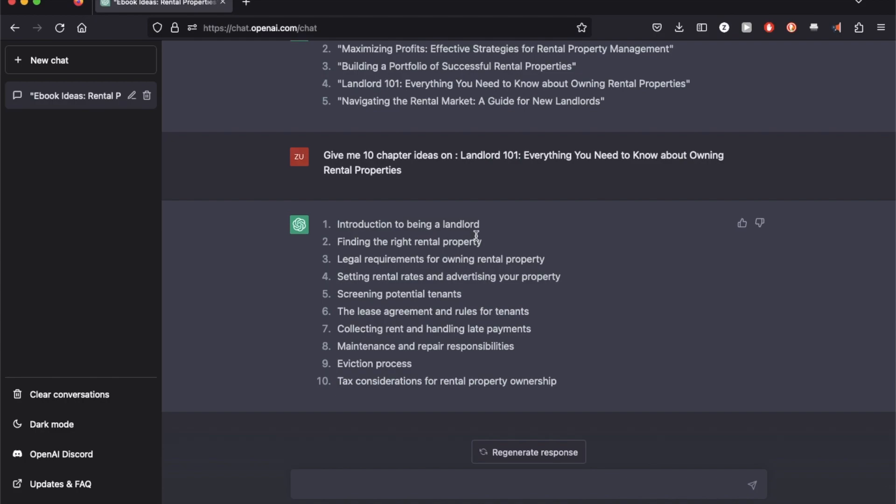
drag(460, 155, 525, 166)
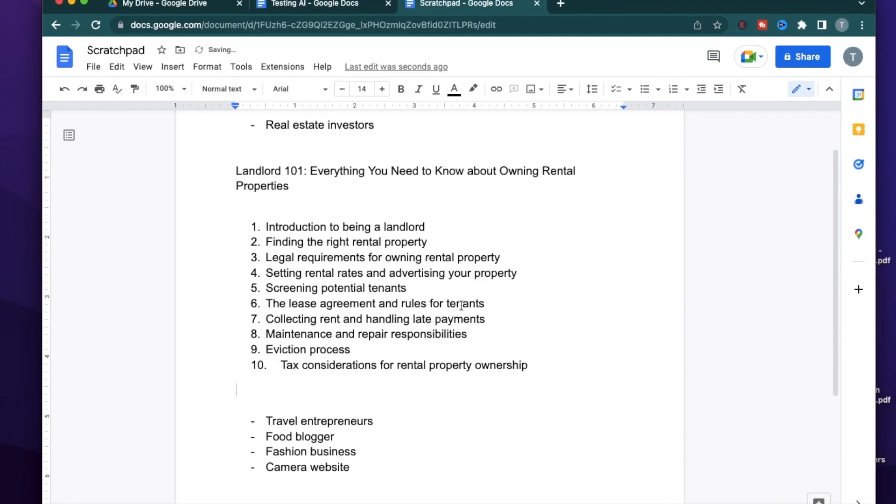
In the Scratchpad Google Doc, review the Landlord 101 title and its ten-chapter outline under Real estate investors.
scroll(460, 306, up, 1)
drag(236, 201, 580, 444)
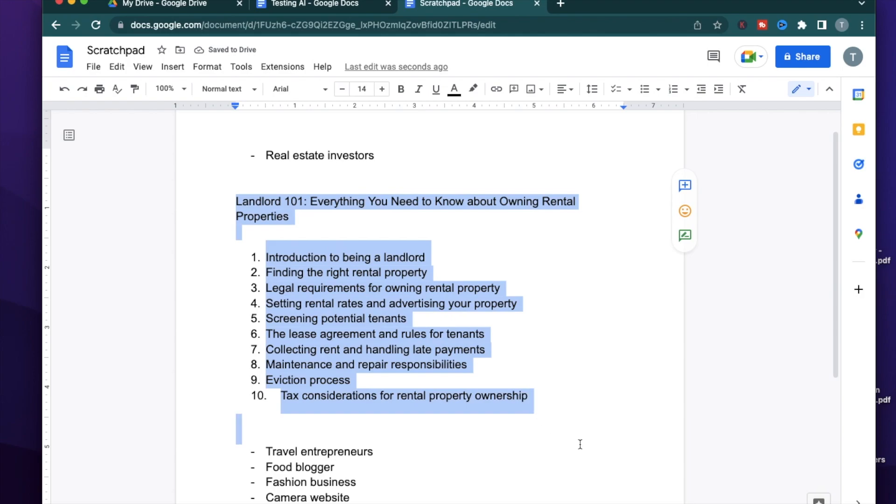
click(338, 316)
scroll(337, 316, down, 1)
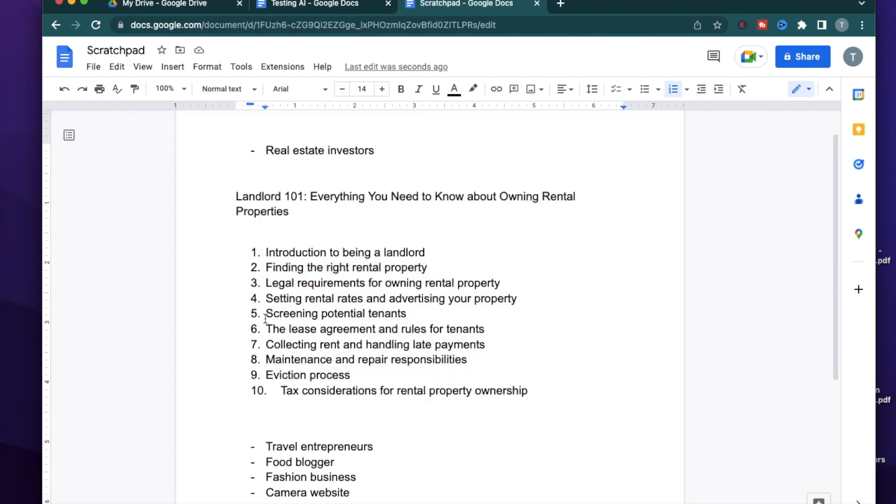
Take the fifth chapter title from the Scratchpad and ask ChatGPT: "Write an entire chapter : Screening potential tenants".
drag(266, 314, 407, 313)
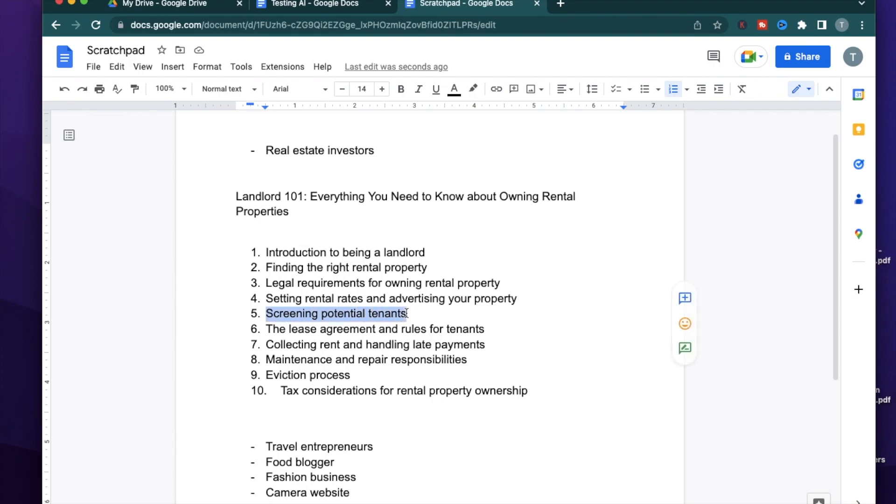
text(Screening potential tenants)
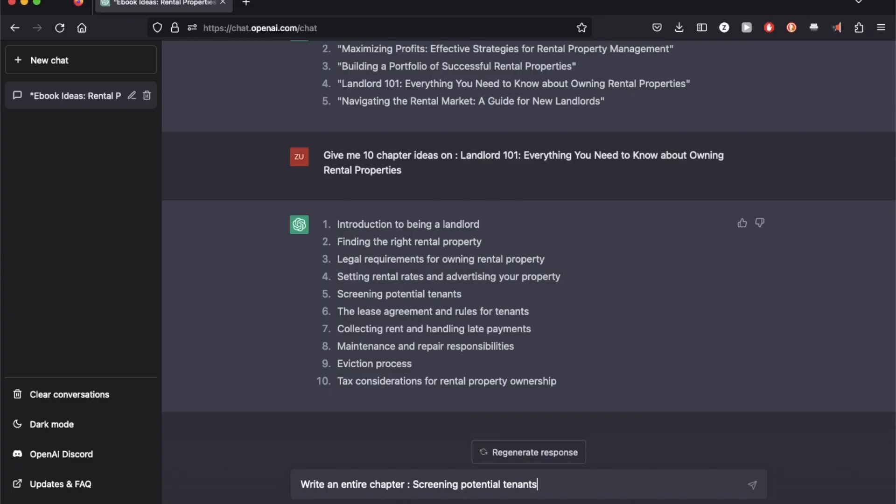
key(Return)
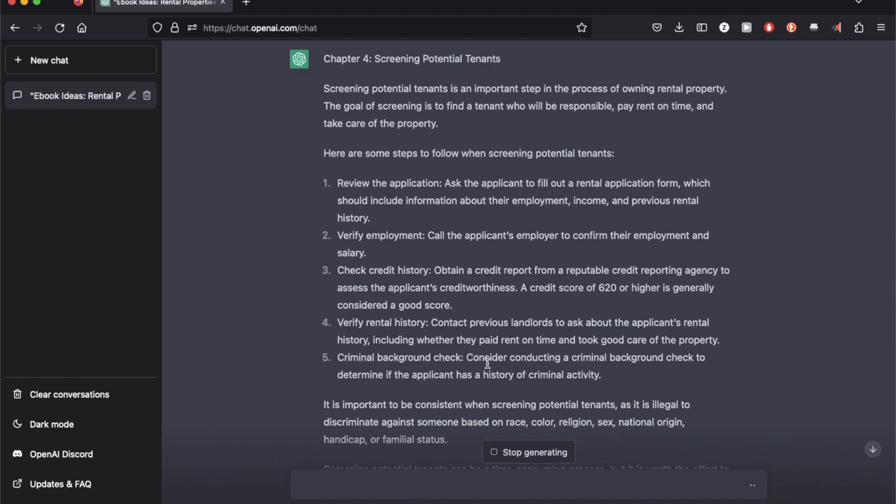
Read through the generated tenant screening chapter, highlighting its title, the employment, rental history and criminal background steps, and the full text.
drag(377, 62, 500, 63)
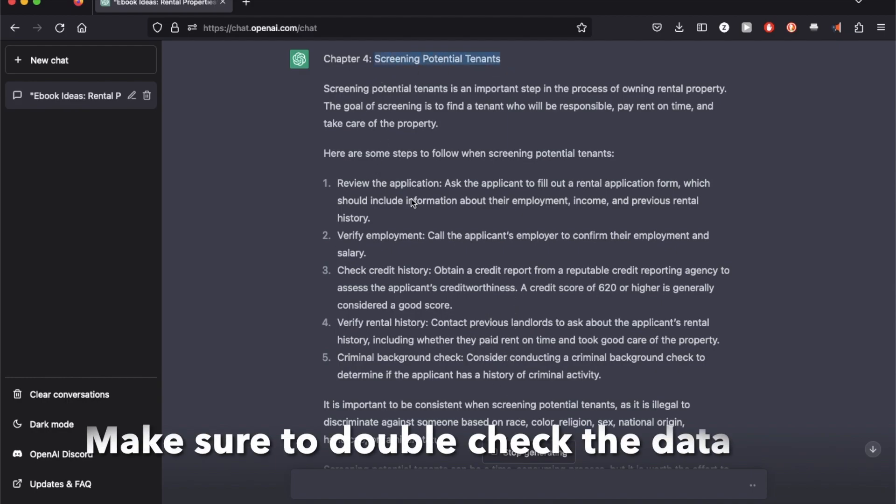
drag(338, 227, 426, 228)
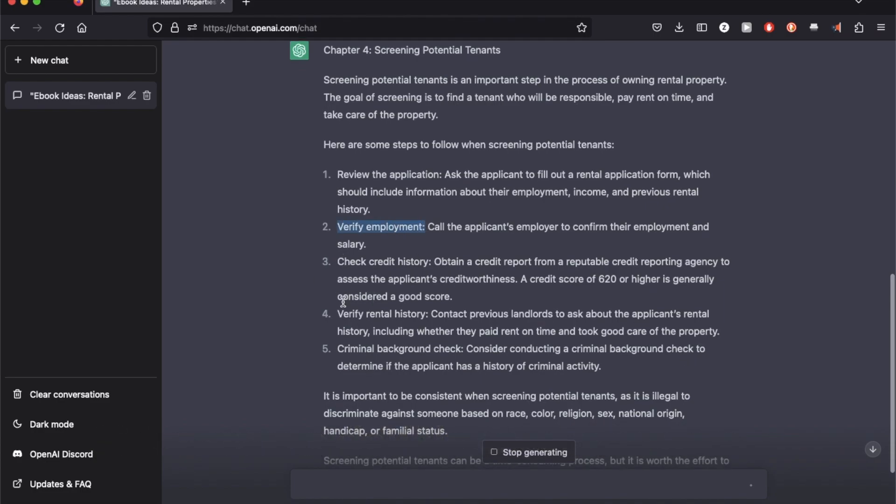
drag(339, 312, 426, 311)
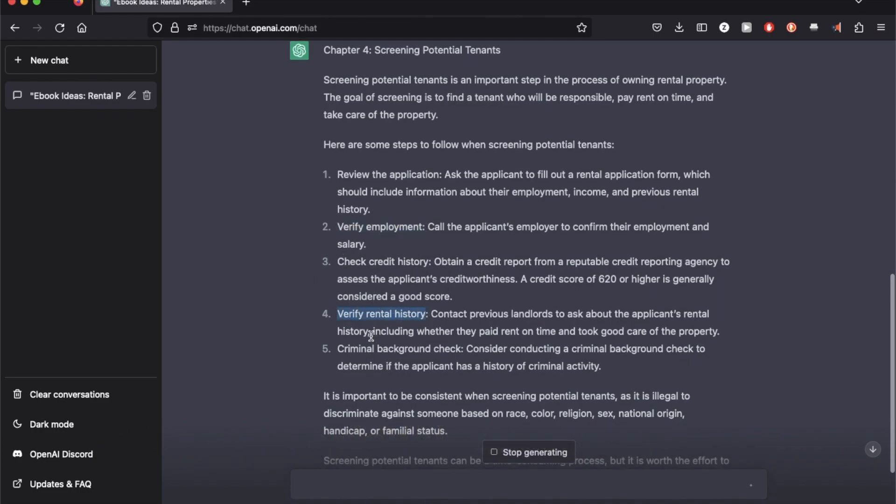
drag(339, 349, 465, 351)
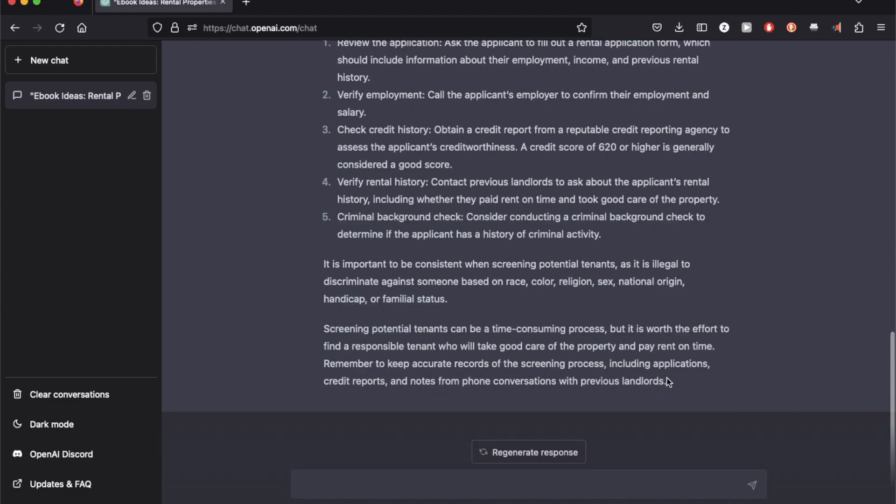
drag(666, 382, 540, 61)
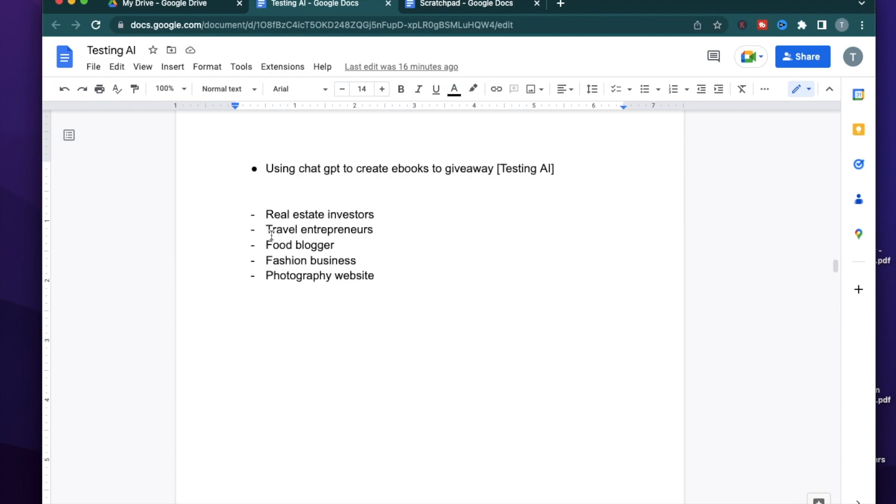
Switch to the Testing AI Google Doc and highlight Travel entrepreneurs in the list of niches.
drag(265, 229, 390, 228)
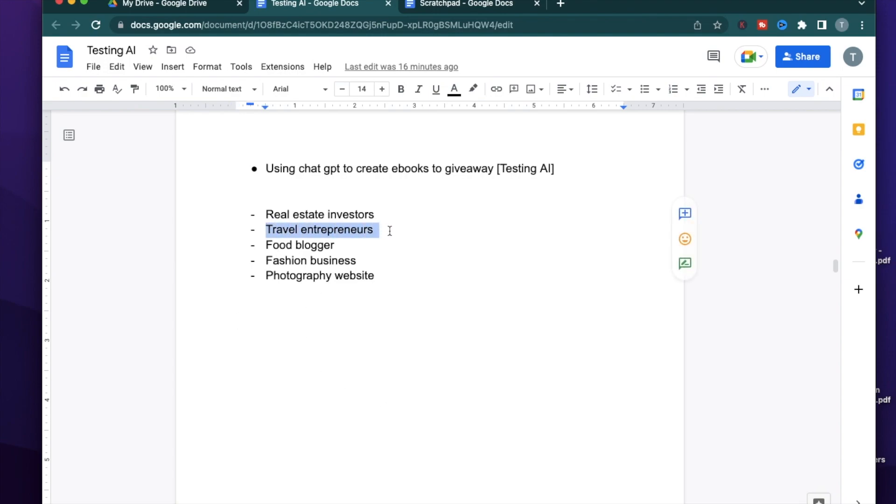
click(386, 322)
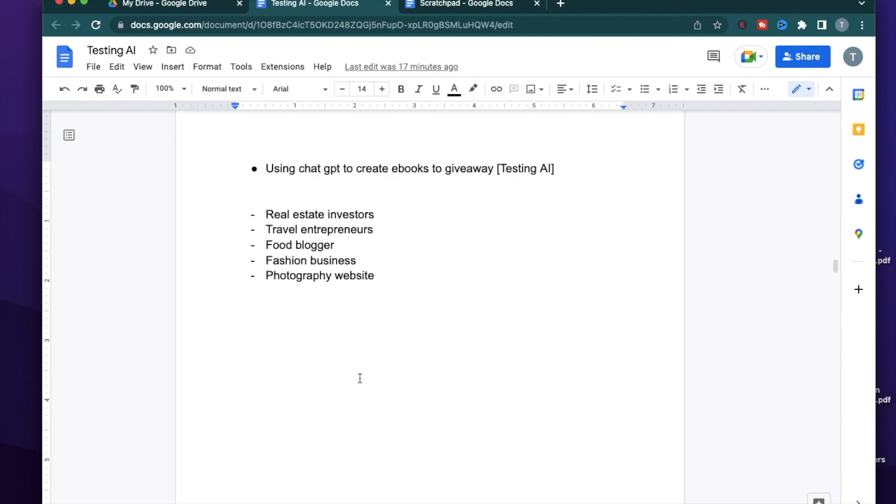
scroll(337, 334, down, 1)
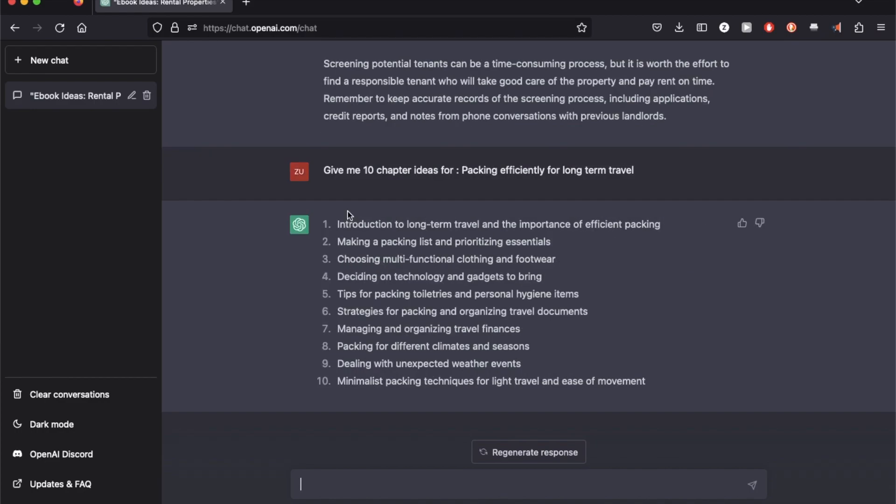
Review the "Packing efficiently for long term travel" title and chapter ideas in ChatGPT, and check the same outline in the Scratchpad Google Doc.
drag(337, 224, 648, 386)
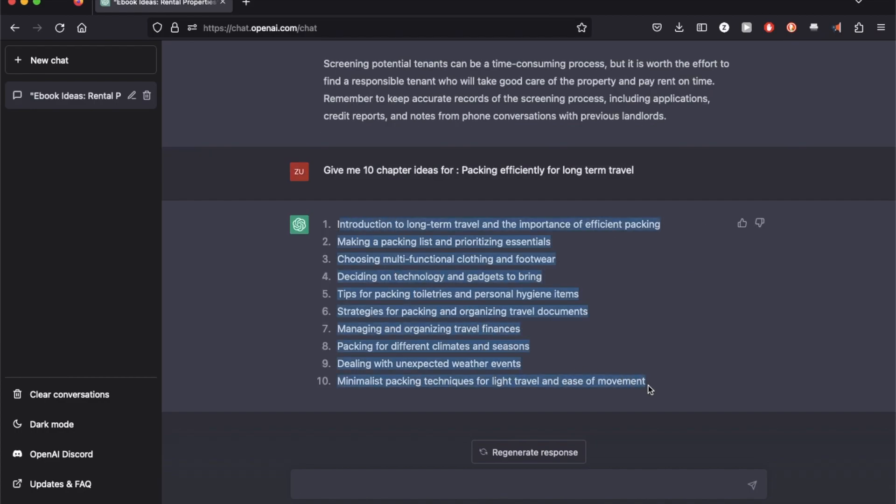
click(649, 385)
drag(462, 170, 634, 171)
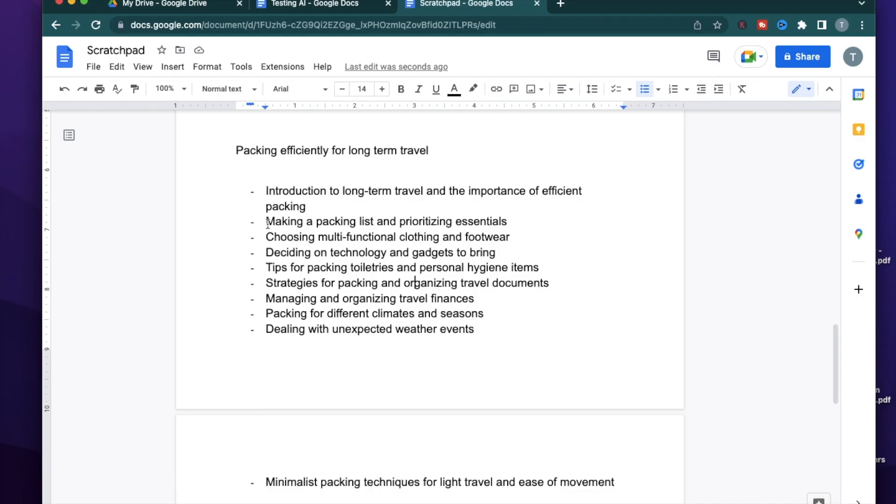
drag(267, 223, 519, 225)
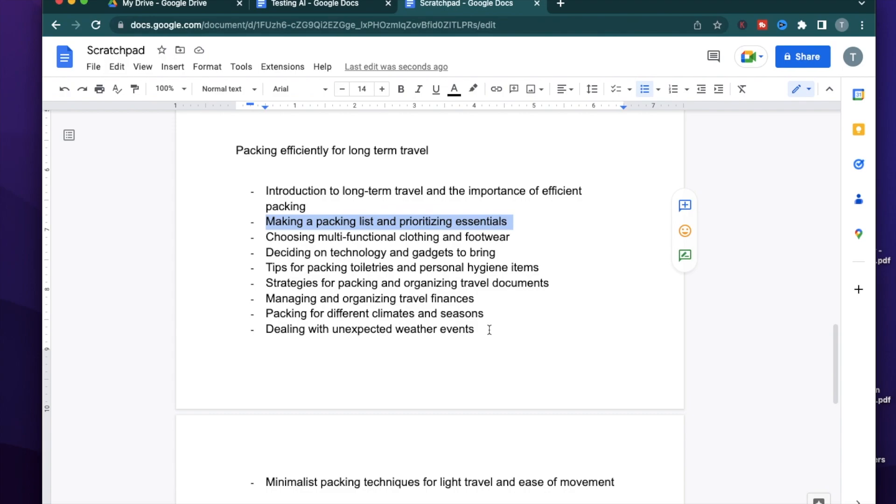
Highlight Food blogger in the Testing AI niche list, and review the "Pantry essentials for italian food" chapter ideas in ChatGPT and the Scratchpad.
drag(266, 217, 352, 218)
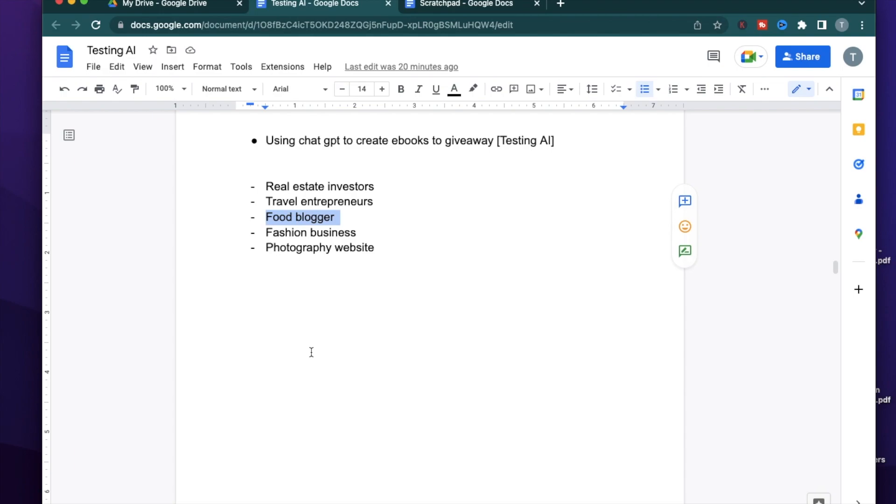
click(311, 351)
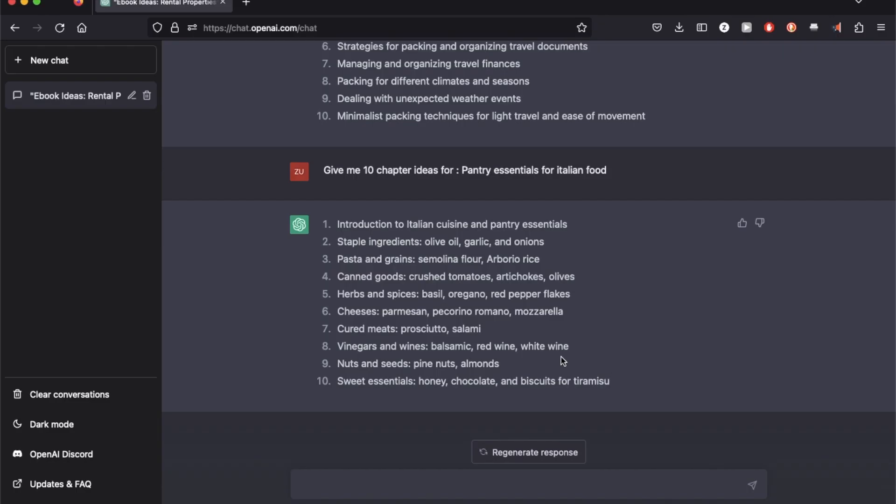
drag(364, 171, 610, 171)
click(502, 258)
drag(337, 311, 579, 313)
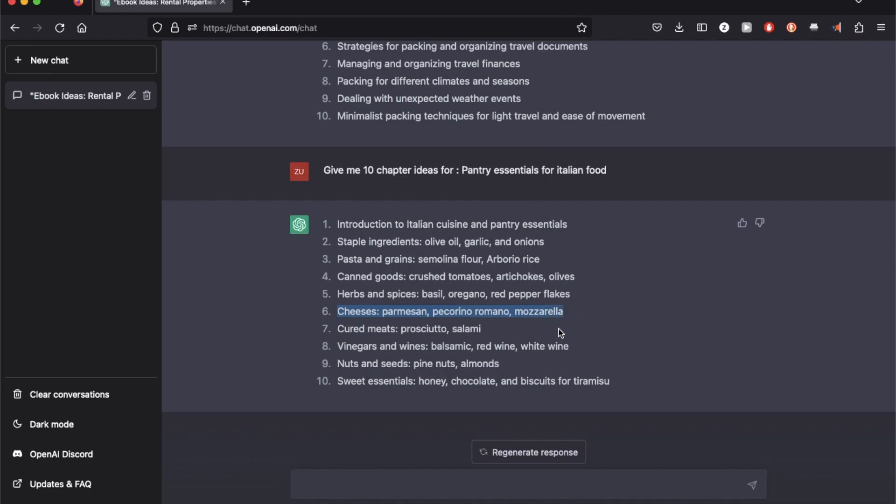
click(457, 329)
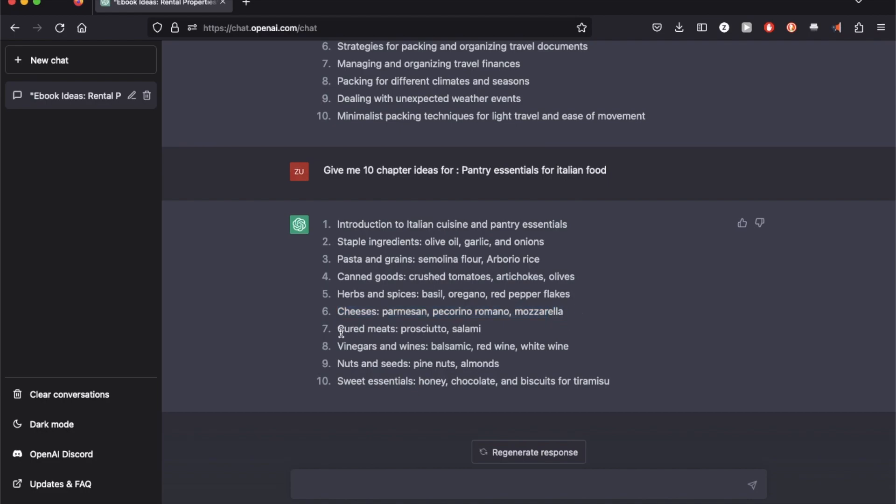
drag(342, 331, 498, 336)
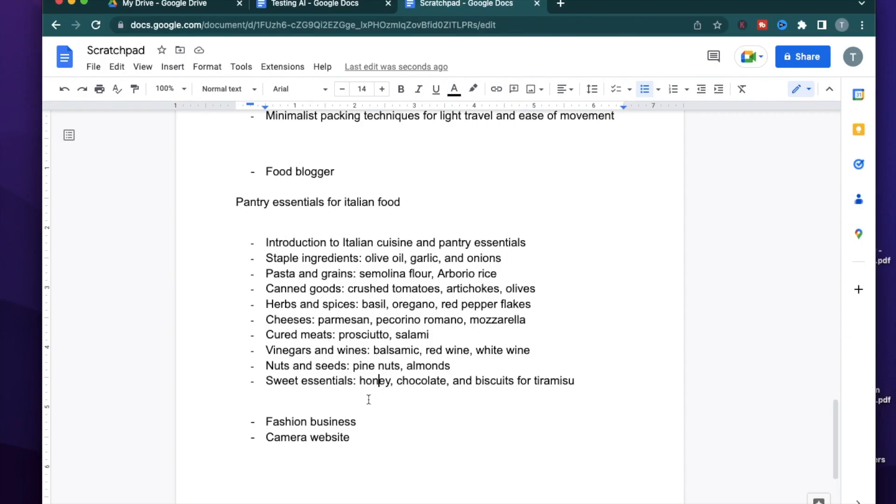
triple_click(472, 368)
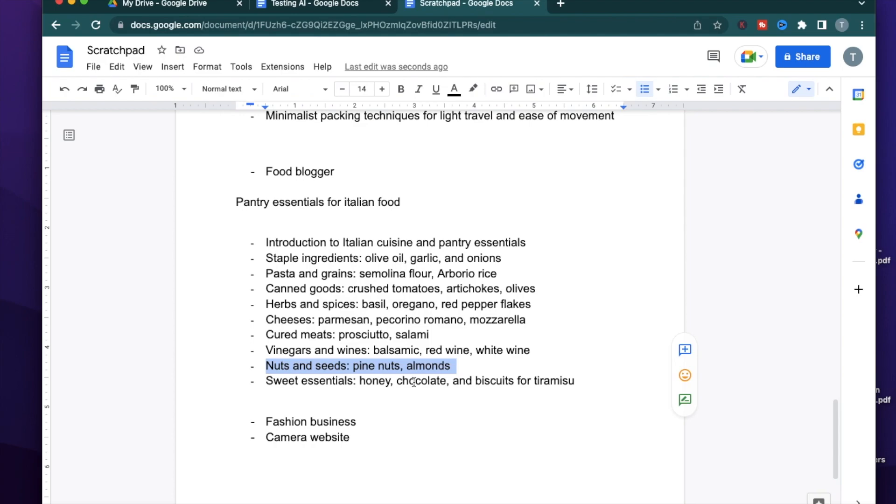
Return to the Testing AI Google Doc and highlight Fashion business in the list of niches.
key(ctrl+shift+Tab)
drag(266, 232, 363, 228)
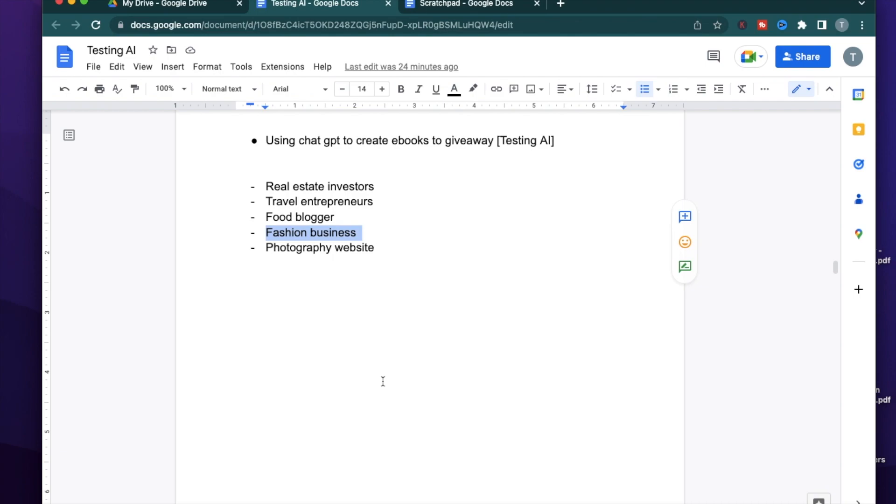
click(406, 366)
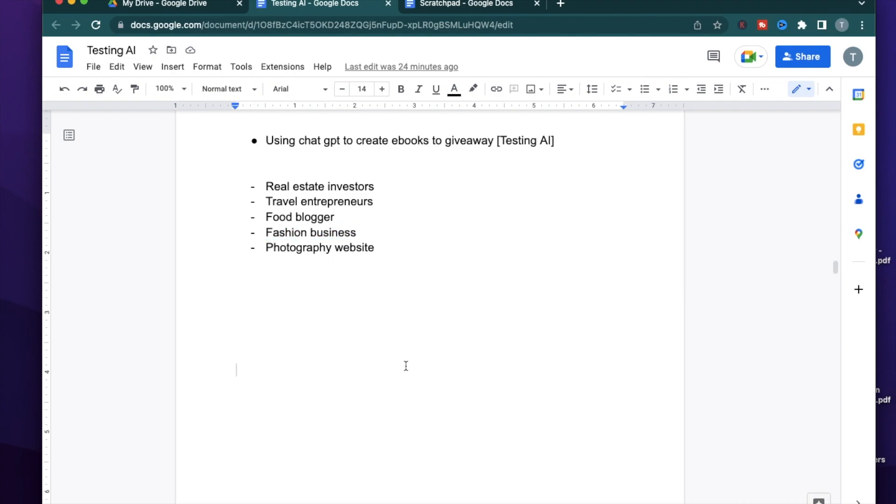
click(374, 307)
scroll(364, 311, up, 1)
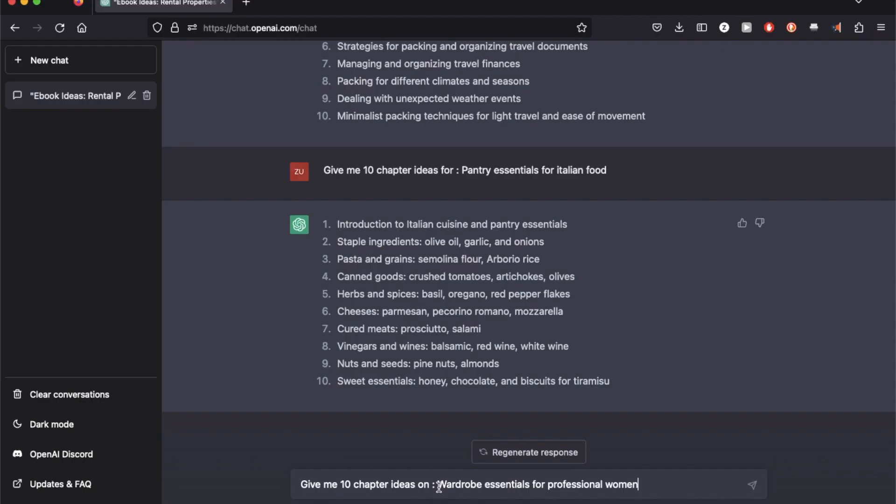
Send ChatGPT "Give me 10 chapter ideas on : Wardrobe essentials for professional women" and check the suggested jackets, shoes and accessories chapters.
drag(438, 484, 646, 496)
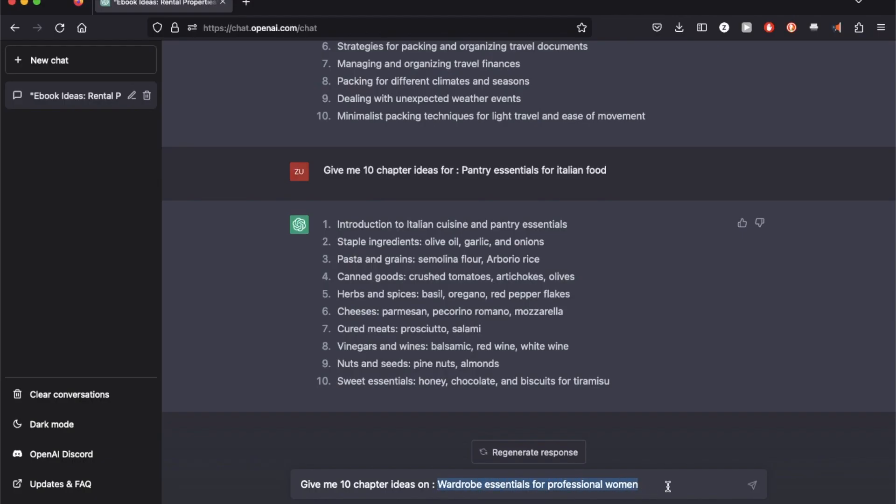
key(Return)
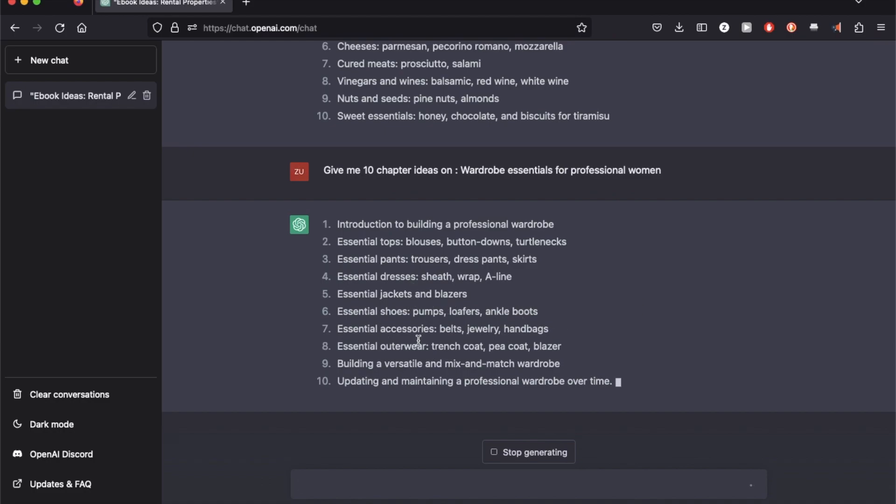
drag(353, 296, 426, 295)
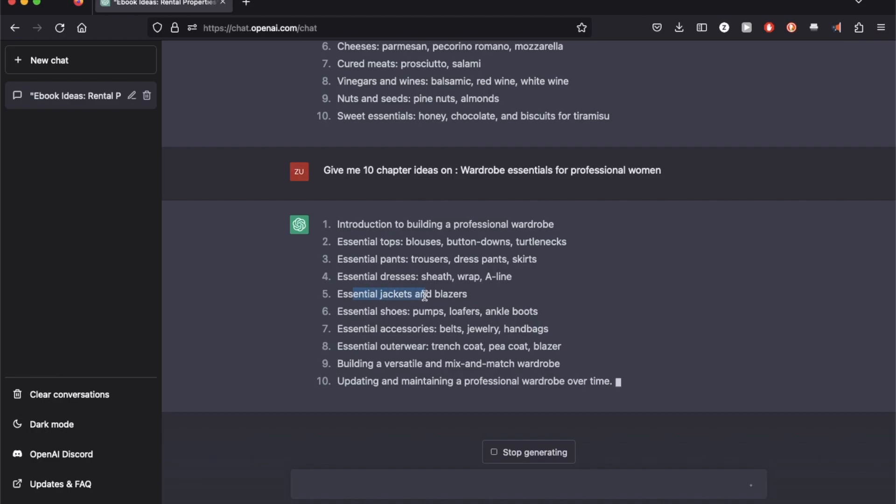
drag(379, 312, 425, 331)
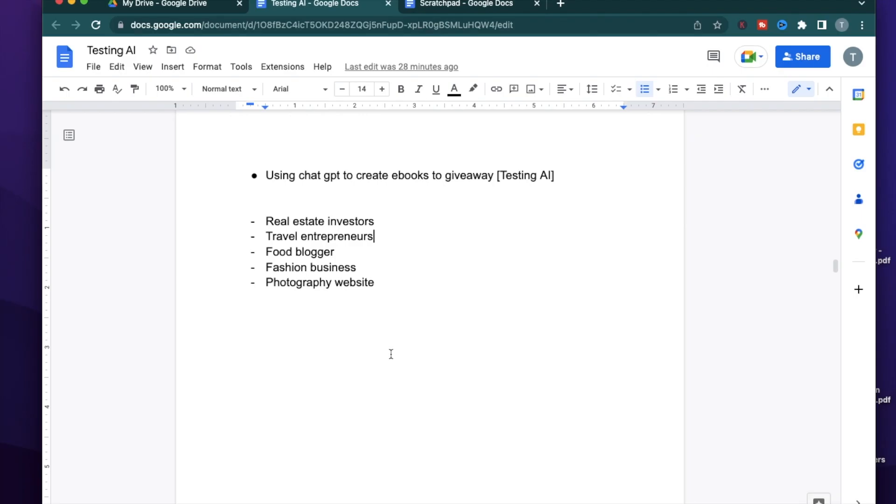
In the Testing AI Google Doc, highlight Photography website in the list of niches.
click(334, 307)
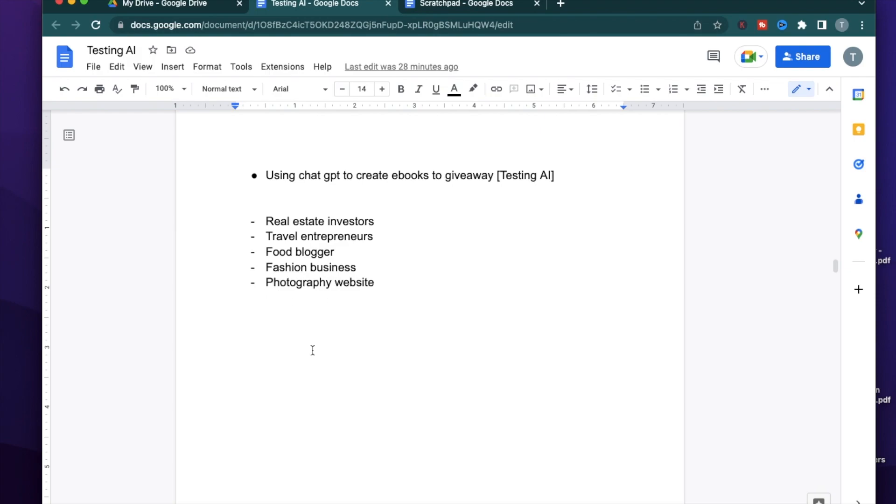
drag(266, 283, 411, 284)
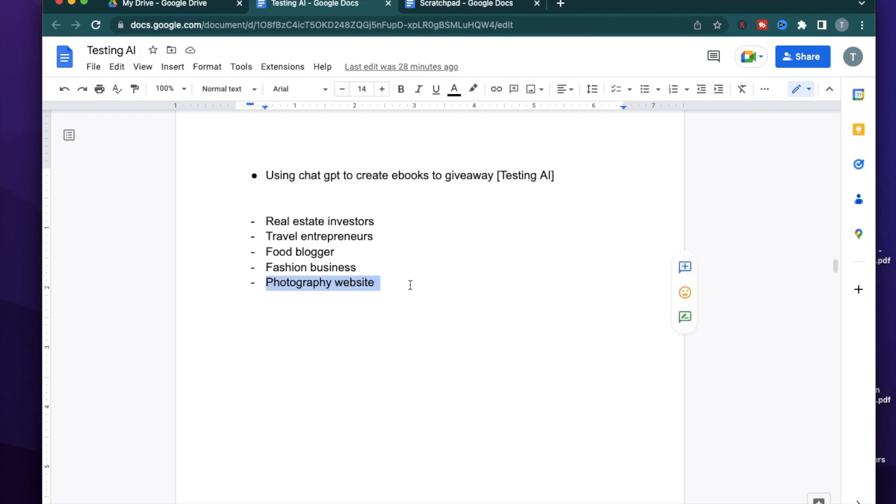
click(340, 374)
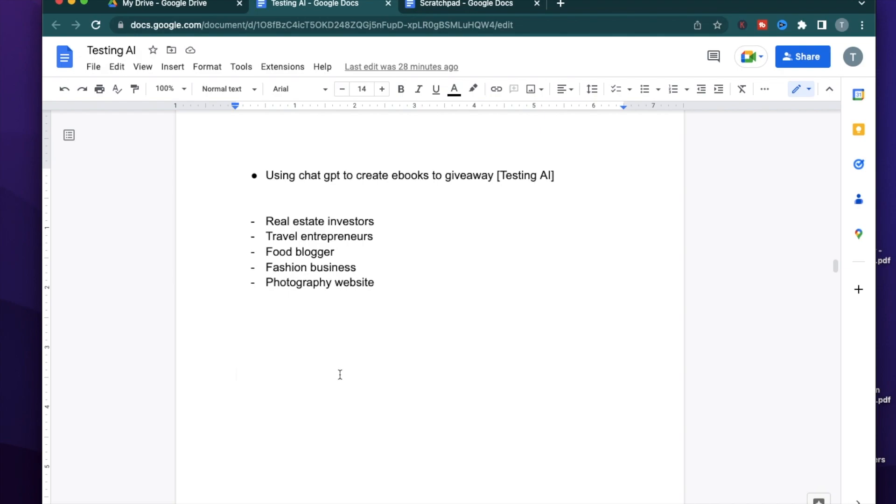
Send ChatGPT the prompt "Give me 10 chapter ideas for : Essential Gear for a professional photoshoot".
click(359, 347)
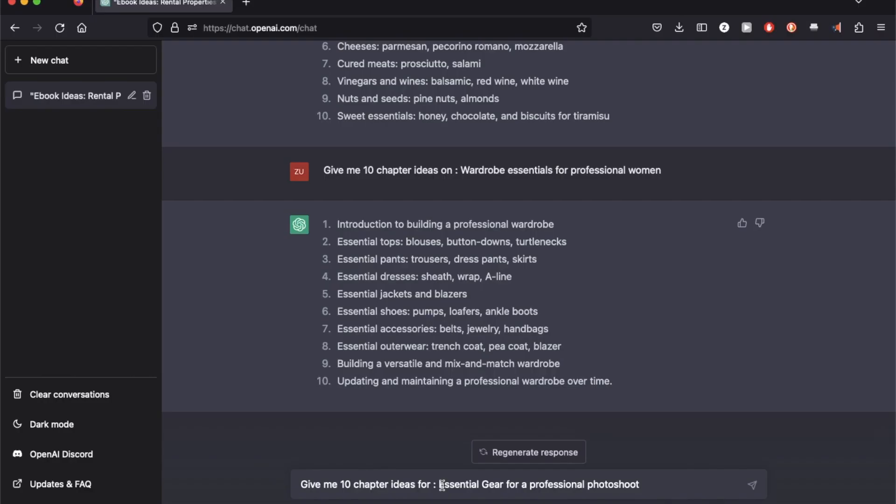
drag(439, 485, 641, 485)
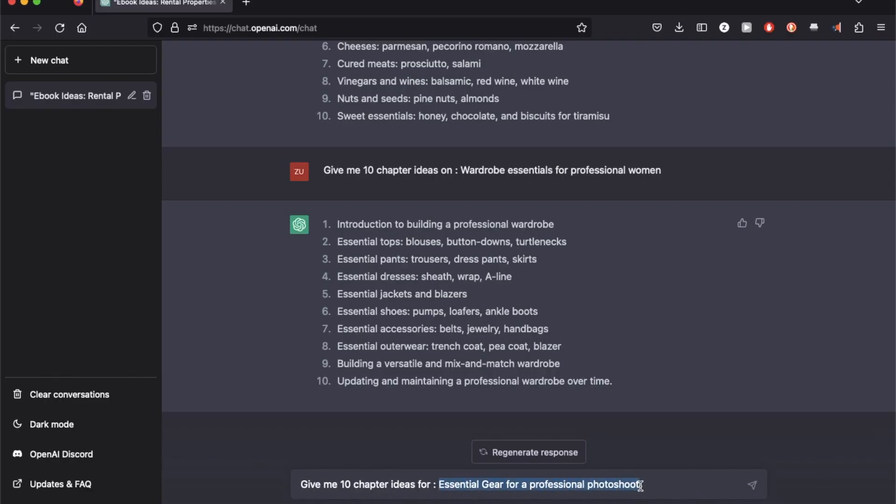
click(676, 484)
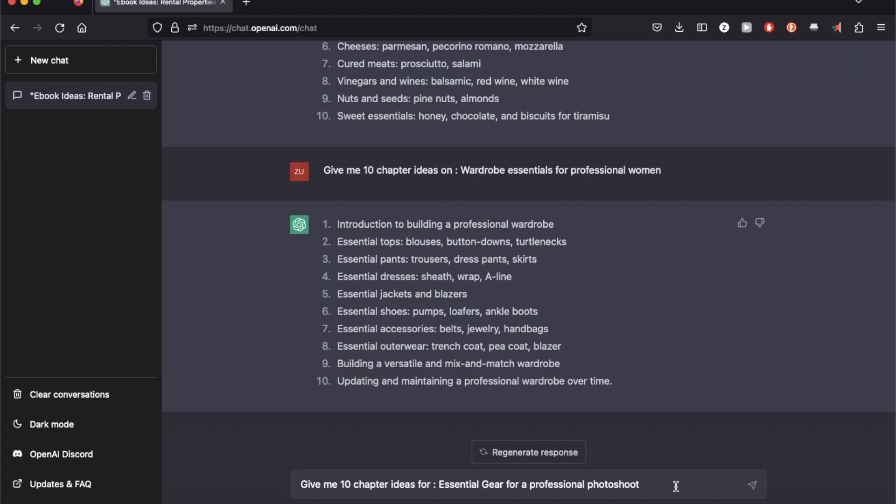
key(Return)
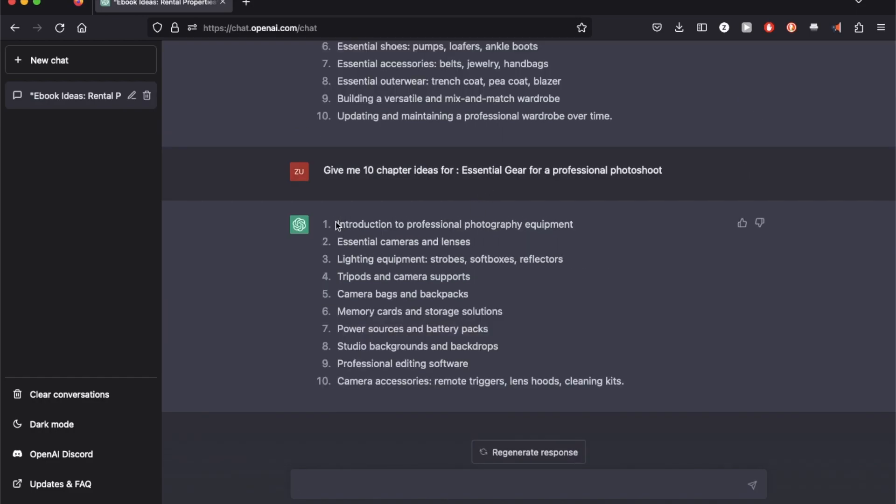
Review the photoshoot gear chapter ideas in ChatGPT and highlight the same chapter list under Photography website in the Scratchpad document.
drag(339, 225, 469, 372)
click(400, 323)
drag(346, 347, 495, 347)
drag(357, 364, 469, 365)
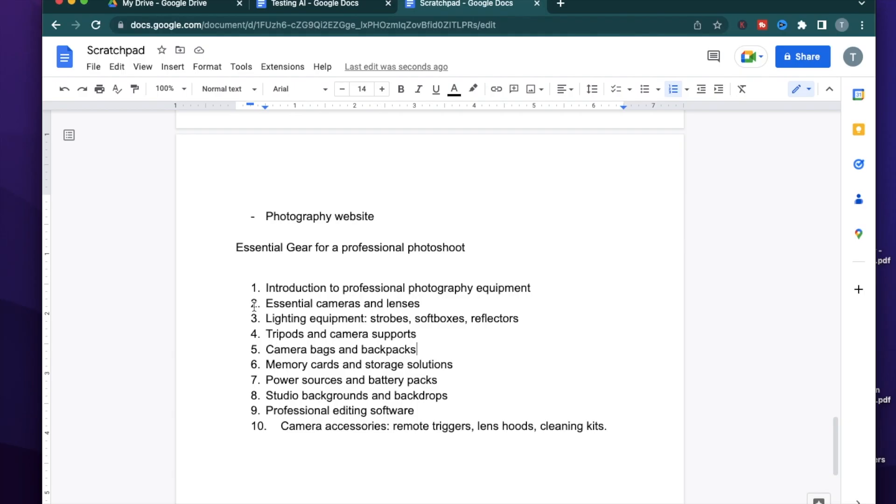
drag(266, 288, 448, 427)
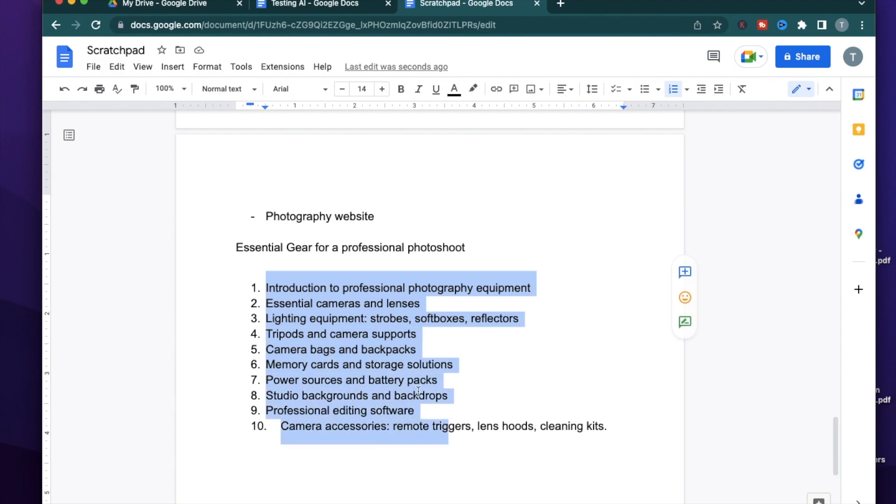
Return to the Testing AI Google Doc and place the cursor on the empty lines below the niche list.
key(ctrl+shift+Tab)
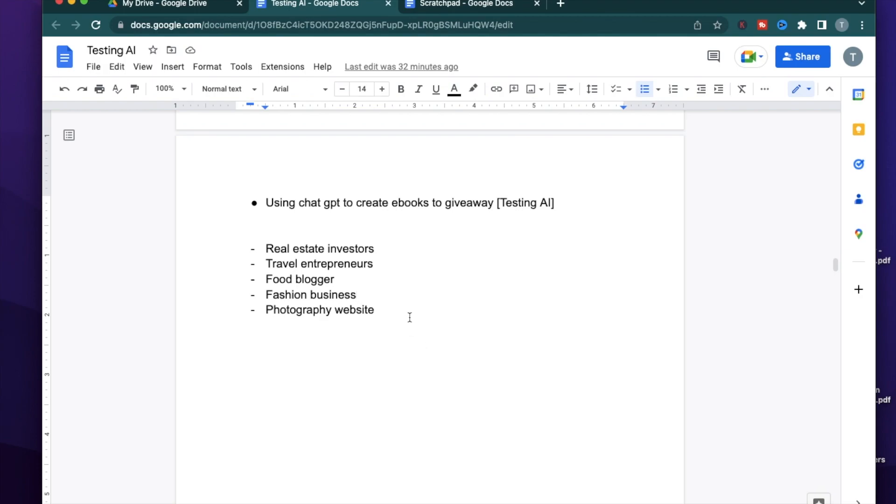
click(389, 312)
click(408, 365)
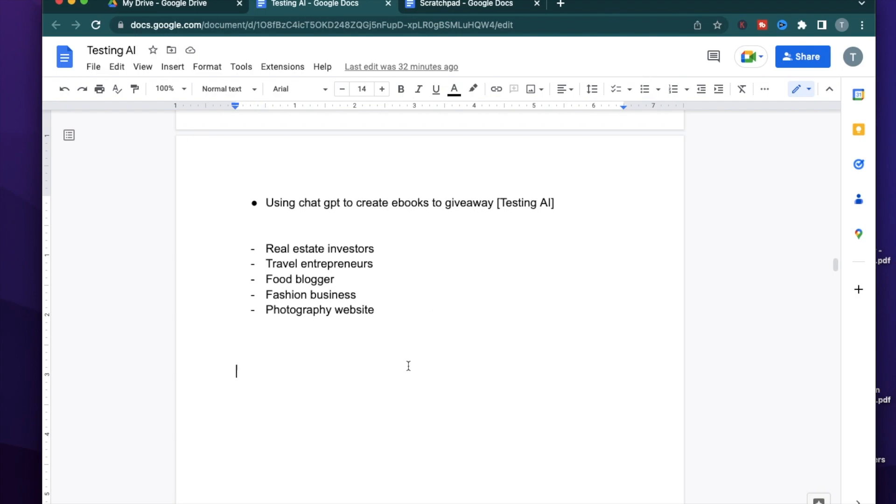
click(442, 341)
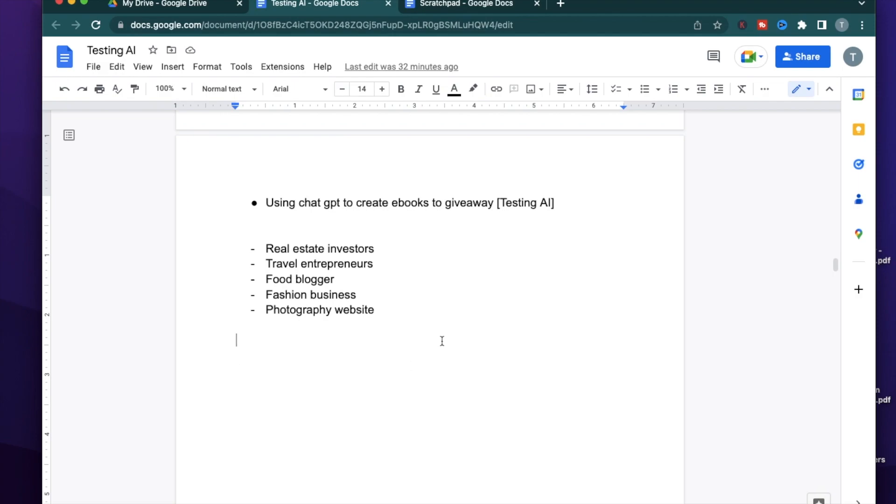